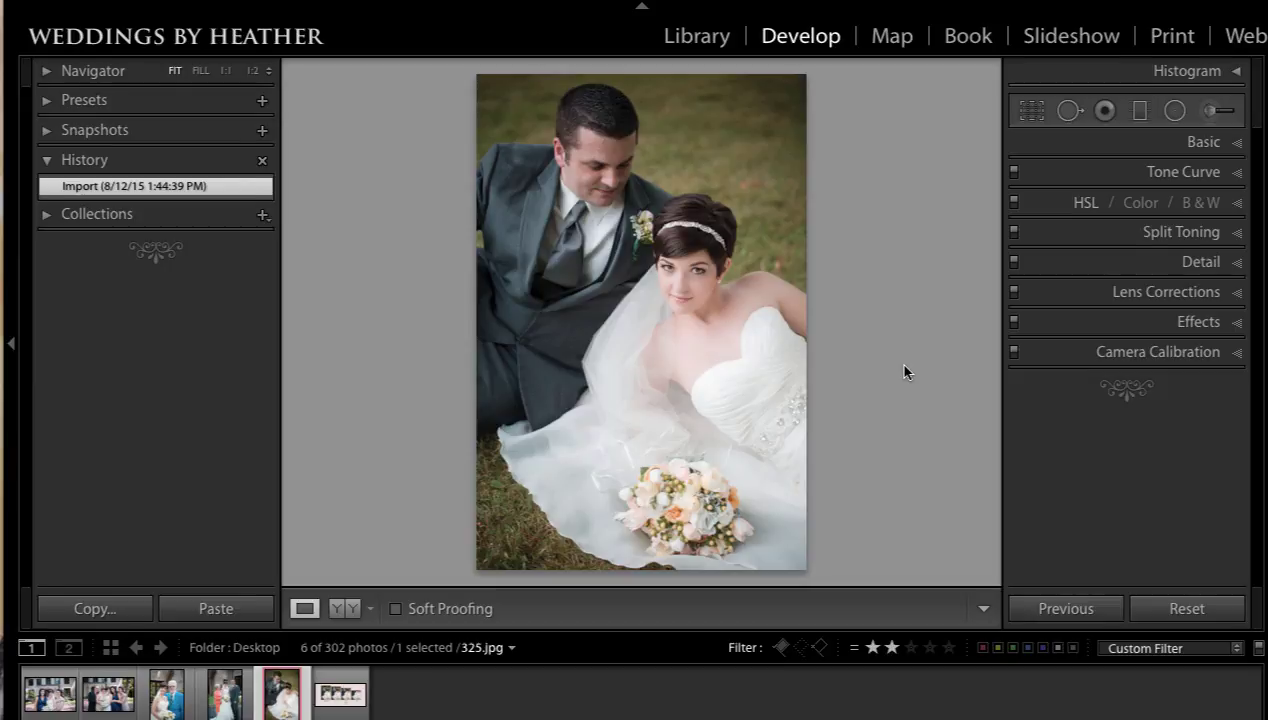
Cycle the Crop & Straighten overlays twice, then advance to the pink crop-ratio comparison chart
key(r)
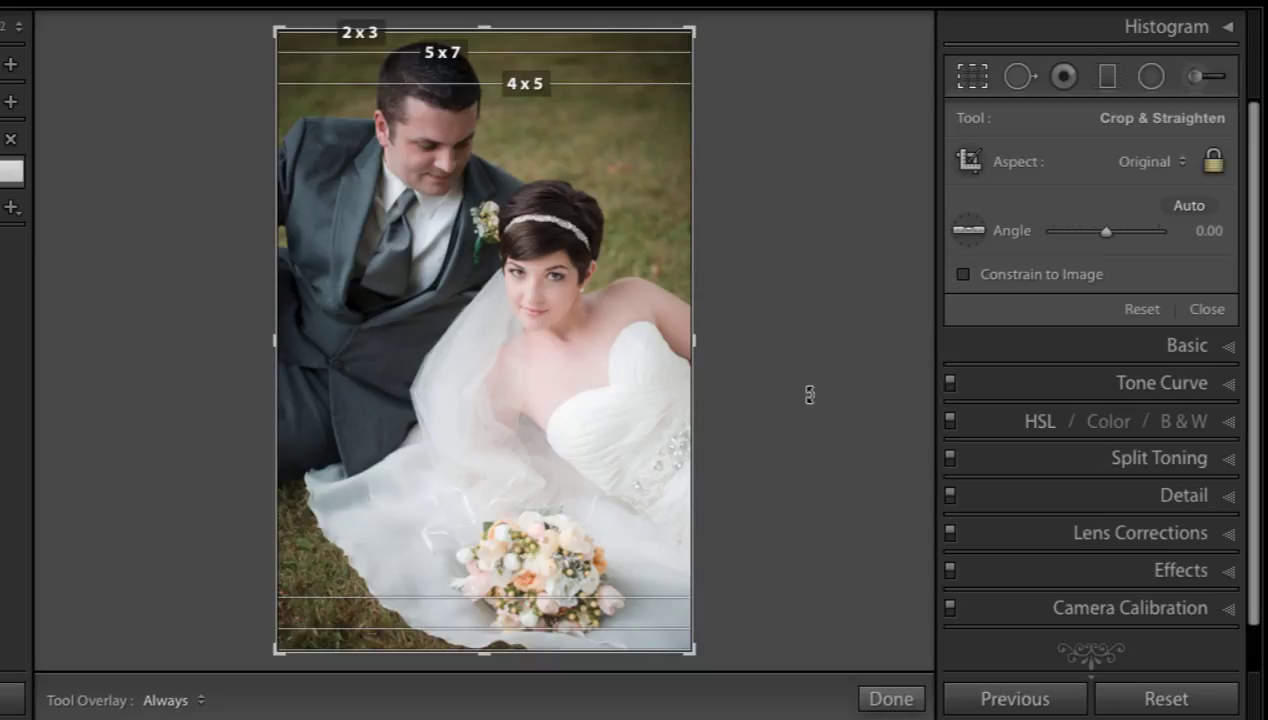
key(o)
key(o)
key(o)
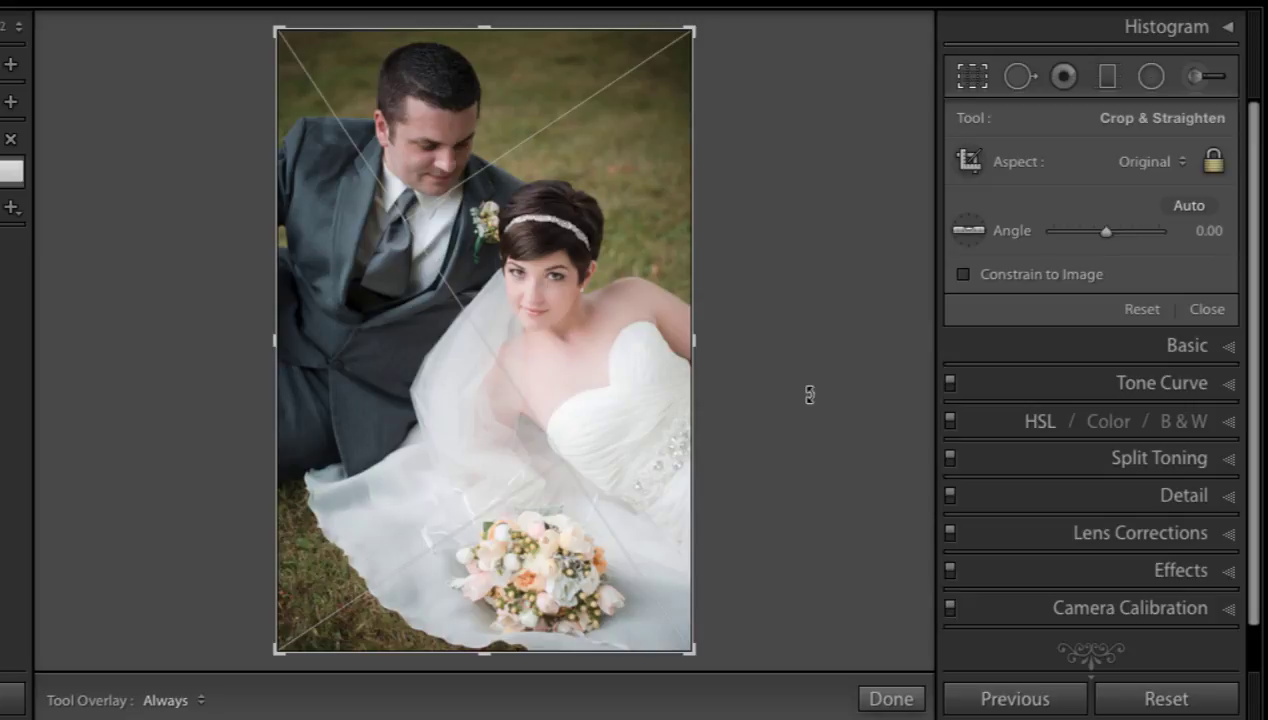
key(o)
key(o)
key(o)
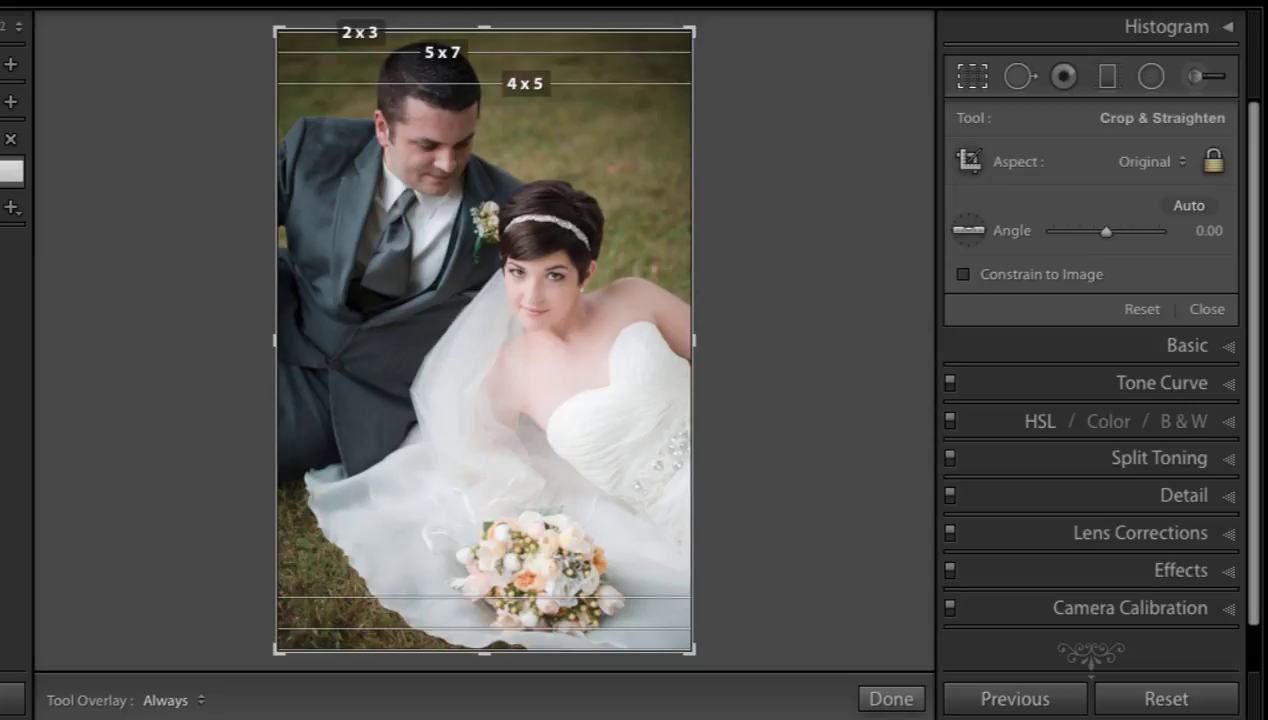
key(Right)
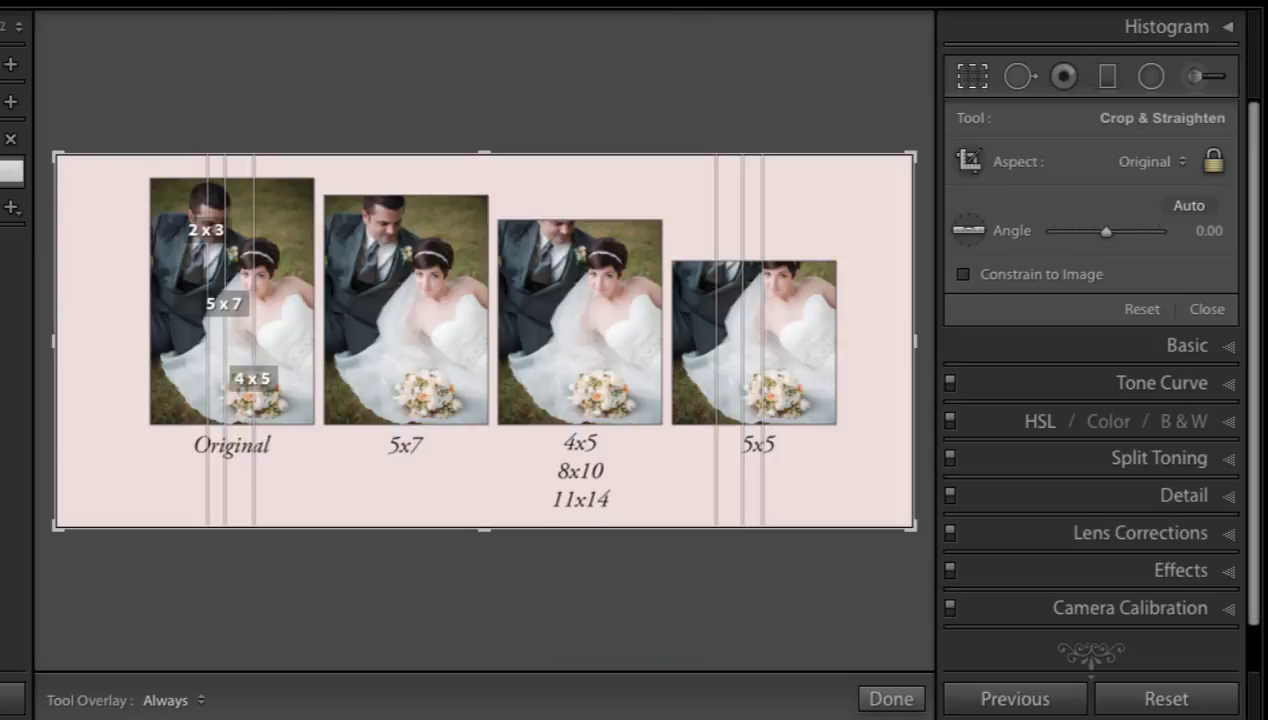
Exit Crop & Straighten with R, keeping the comparison chart in view
key(r)
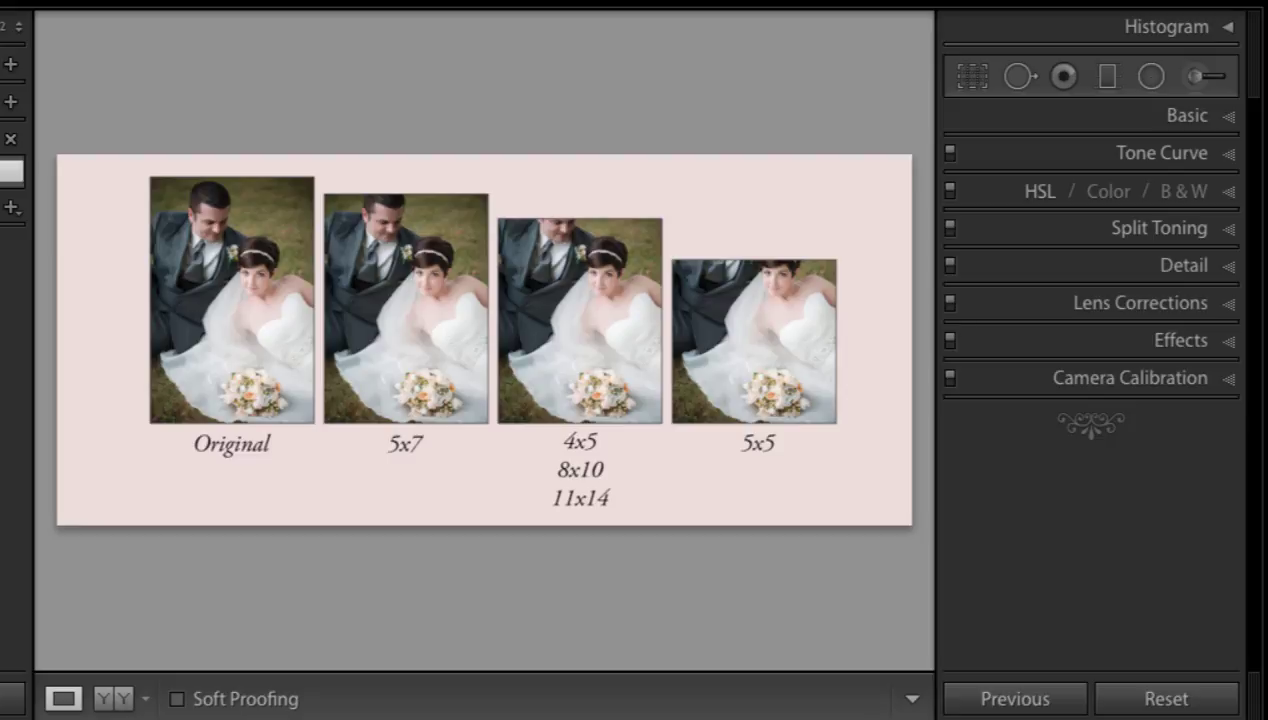
Trial-crop the bride and groom portrait to 4 x 5 / 8 x 10, then undo it
key(Right)
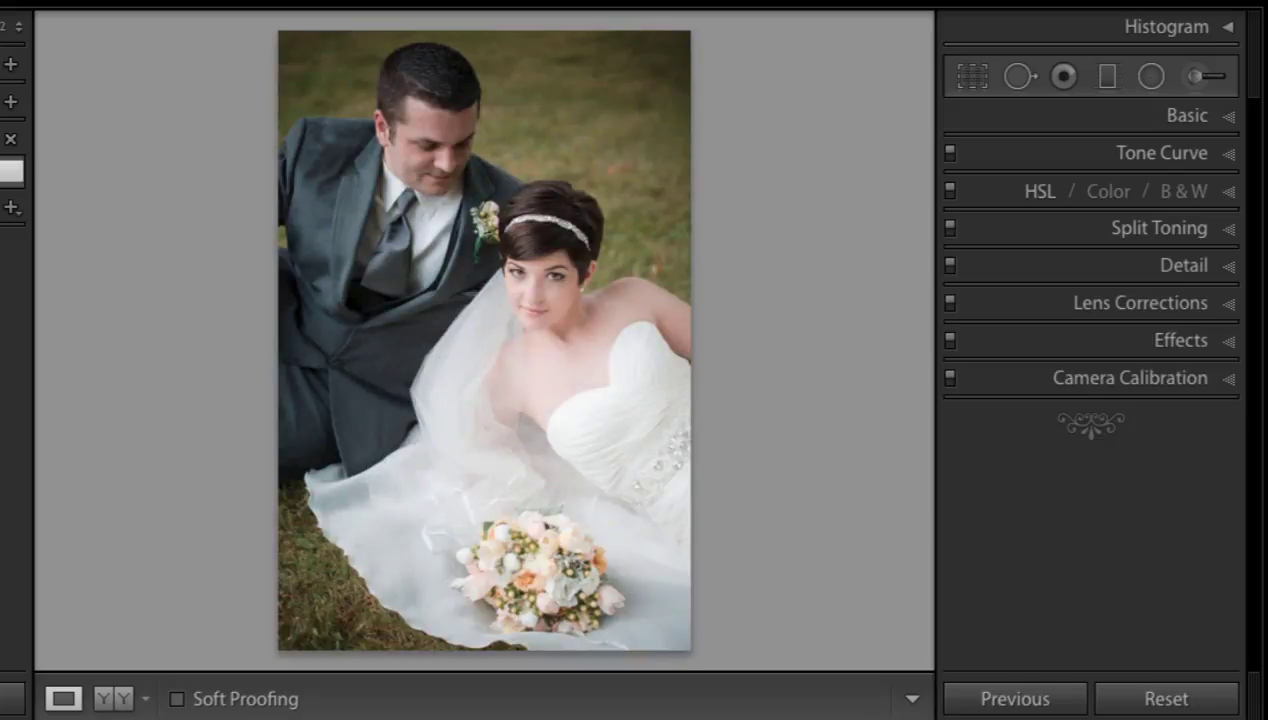
key(r)
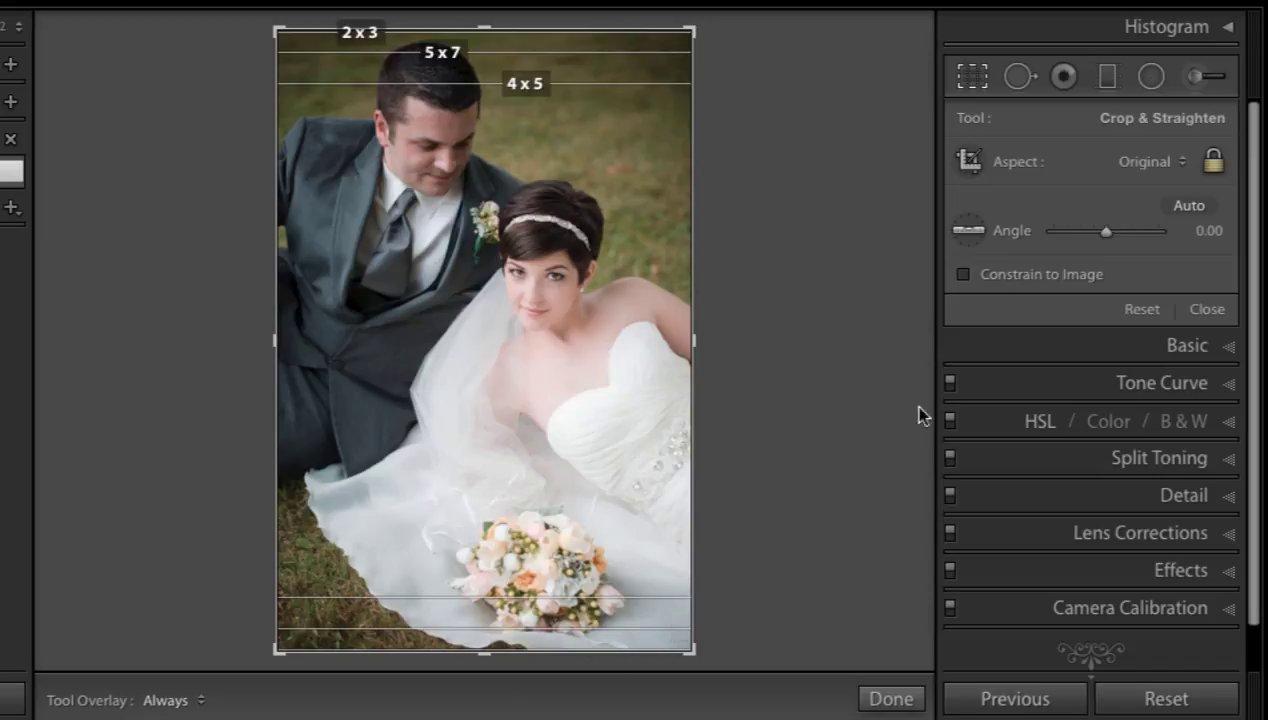
click(1153, 168)
click(1158, 227)
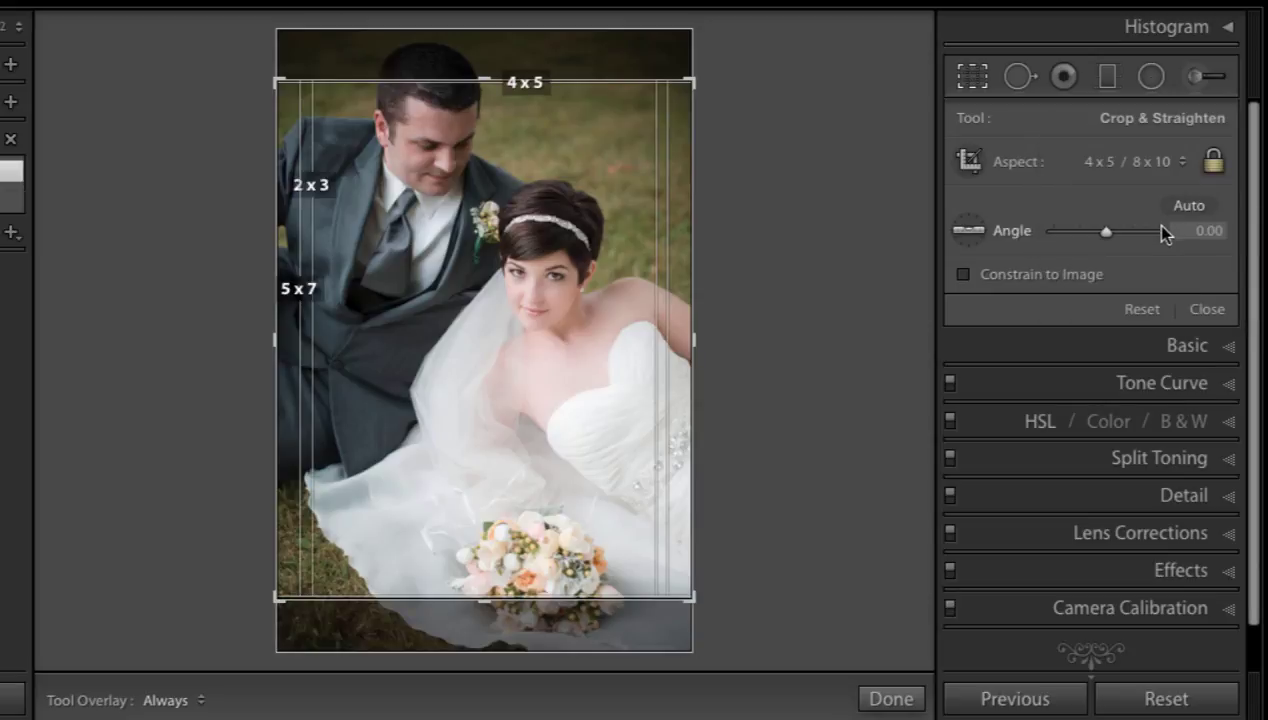
key(Return)
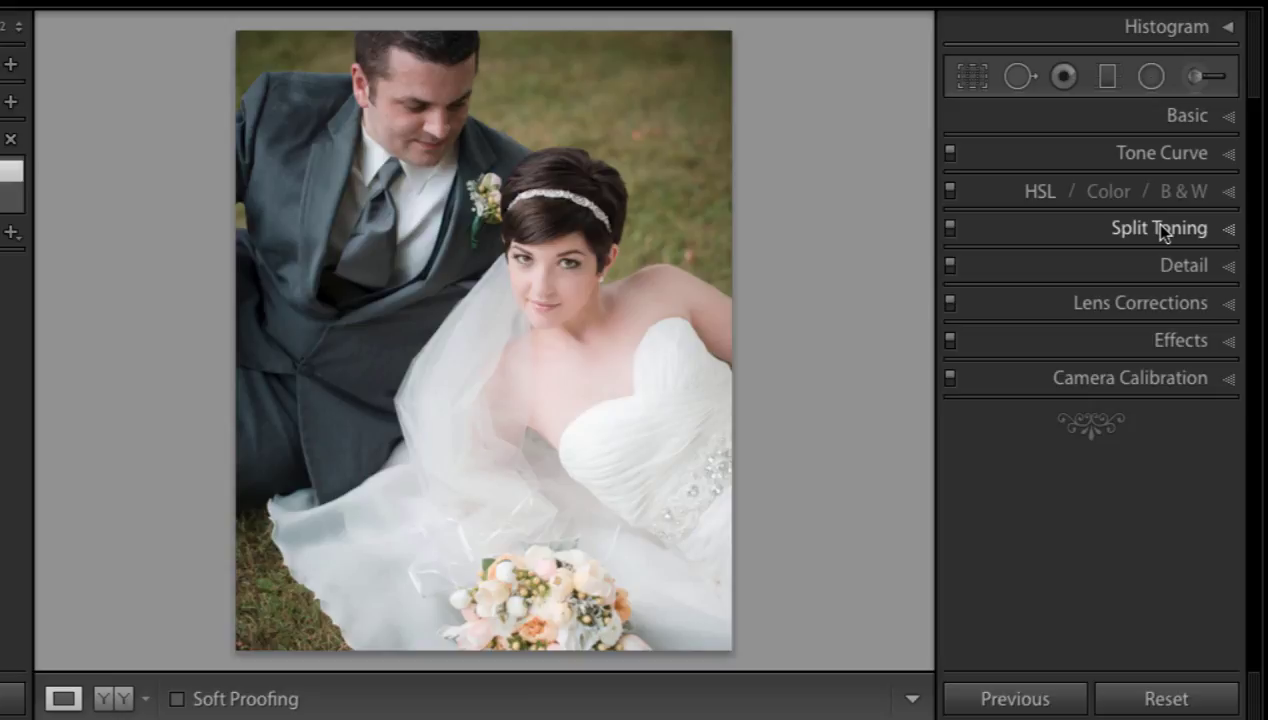
key(ctrl+z)
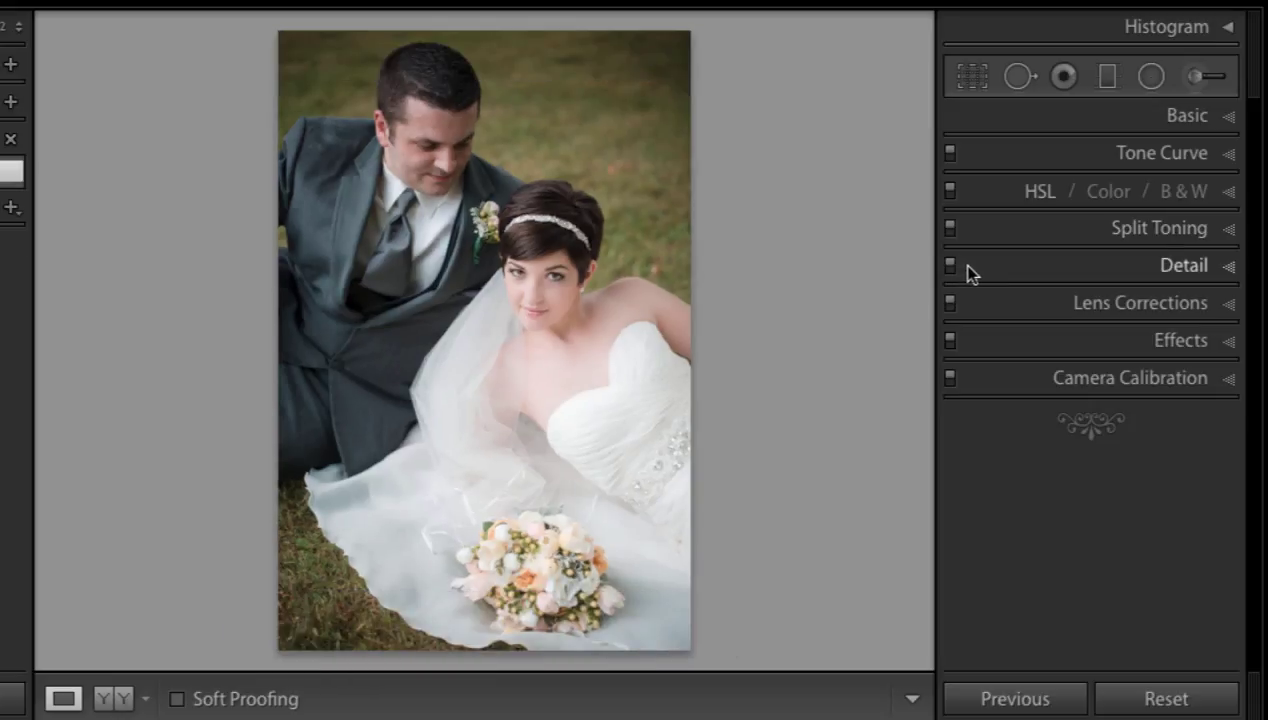
key(r)
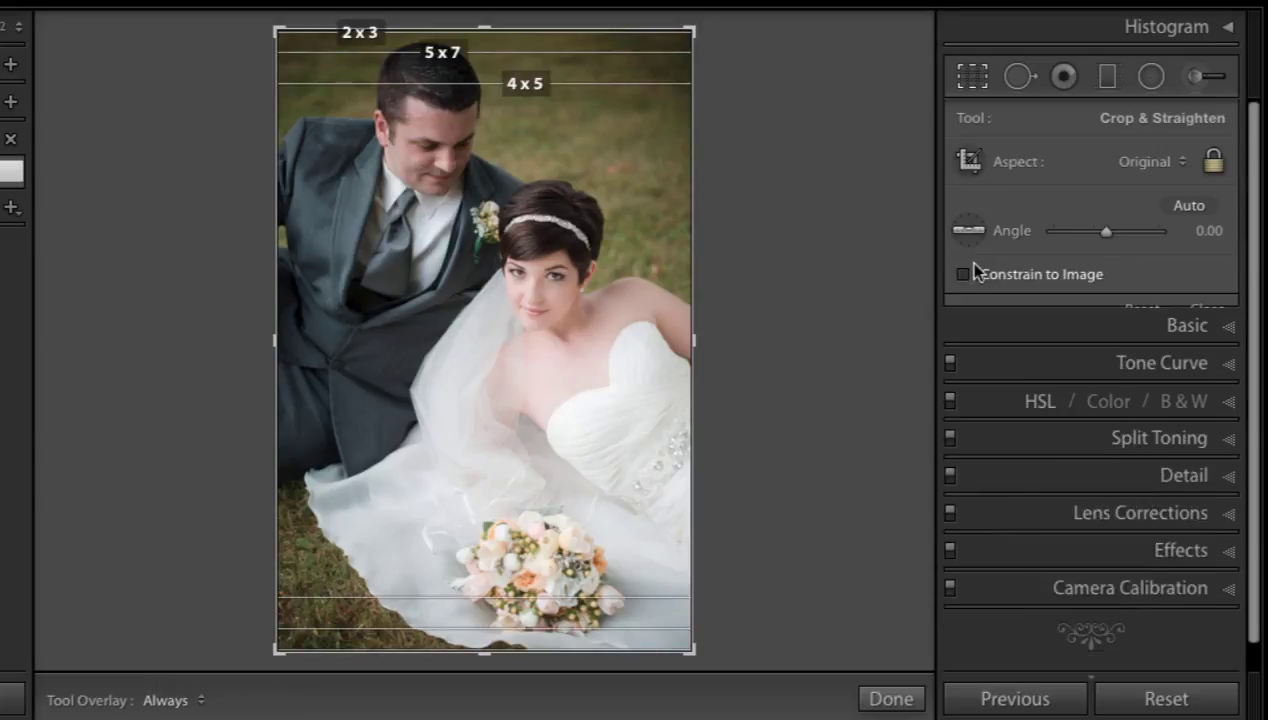
click(1181, 163)
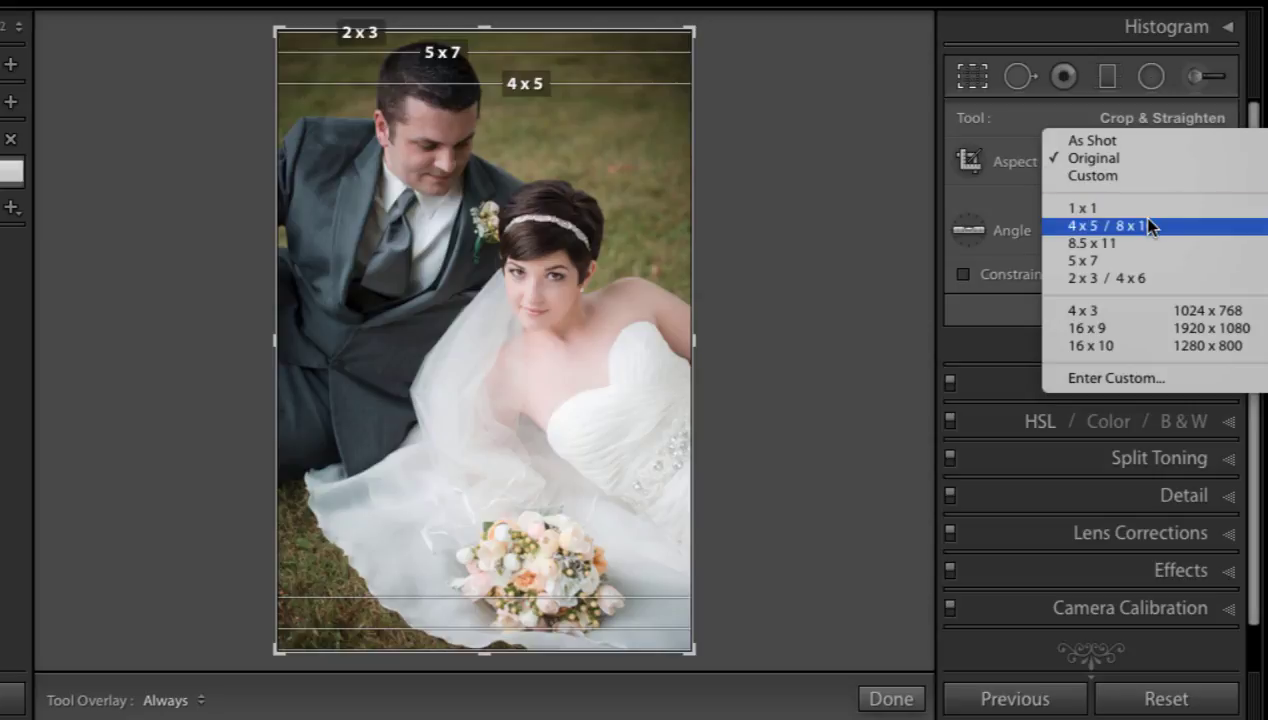
click(1150, 163)
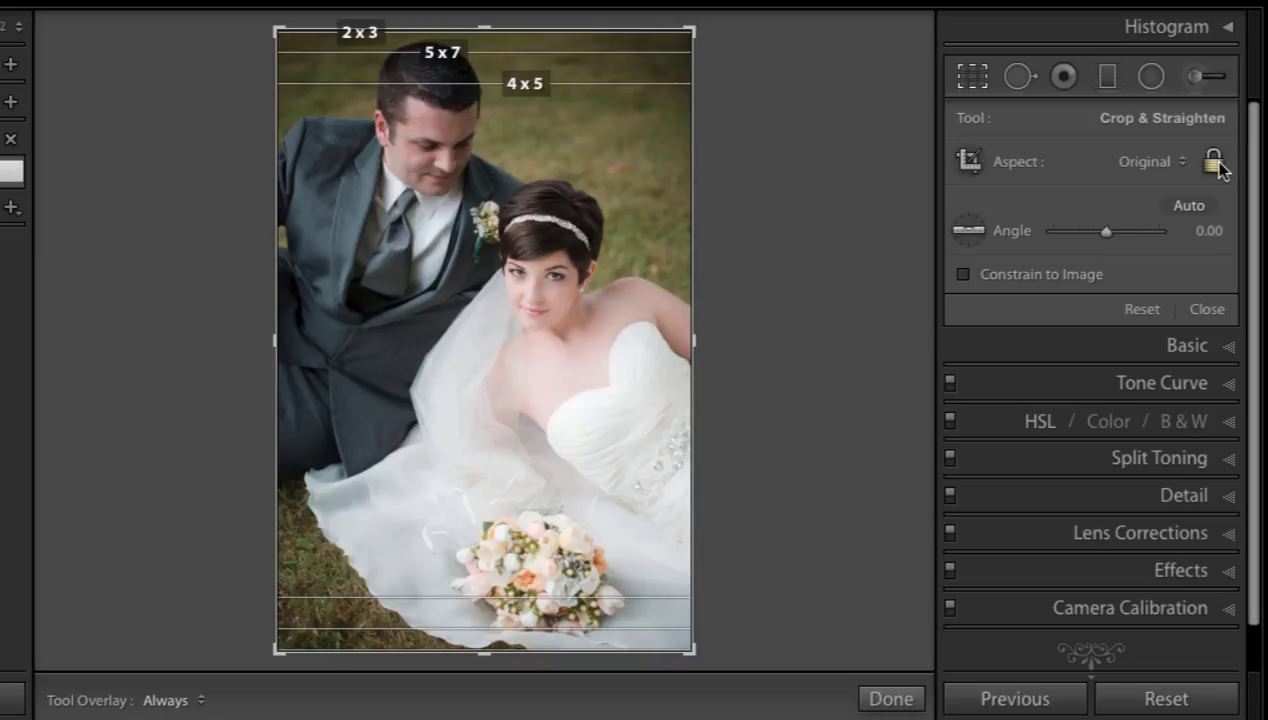
click(1215, 164)
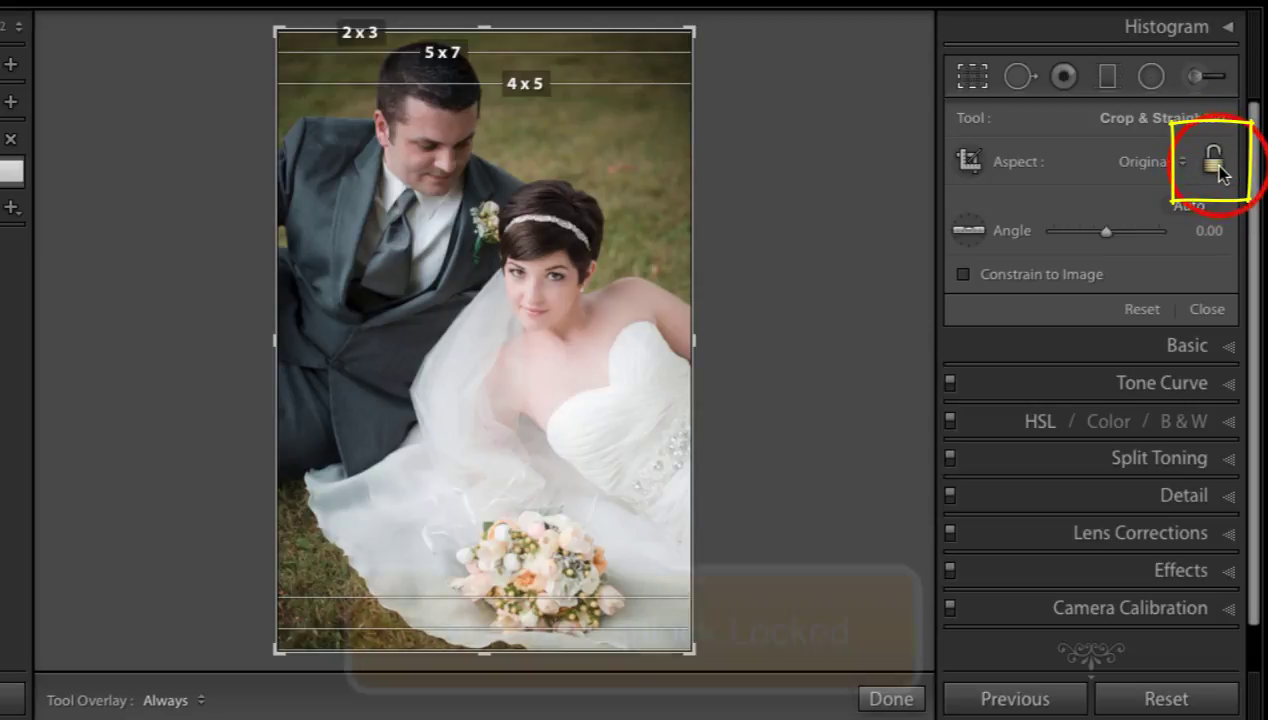
click(1218, 166)
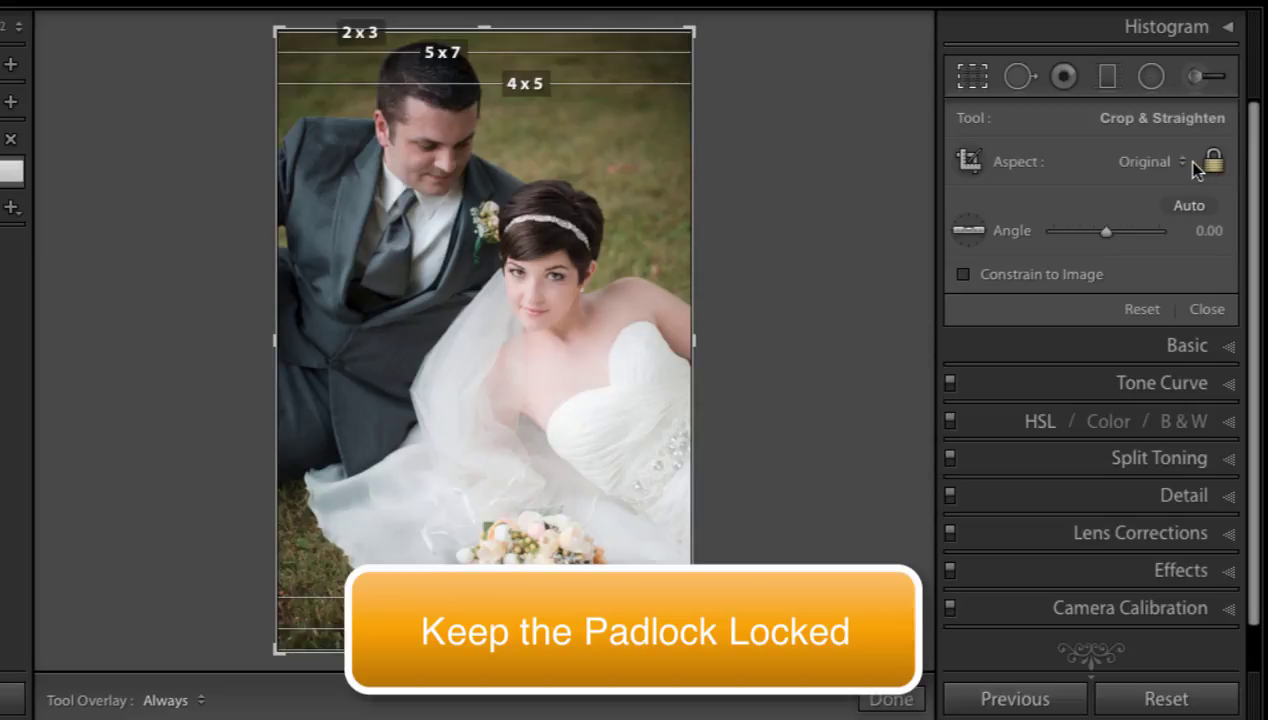
key(r)
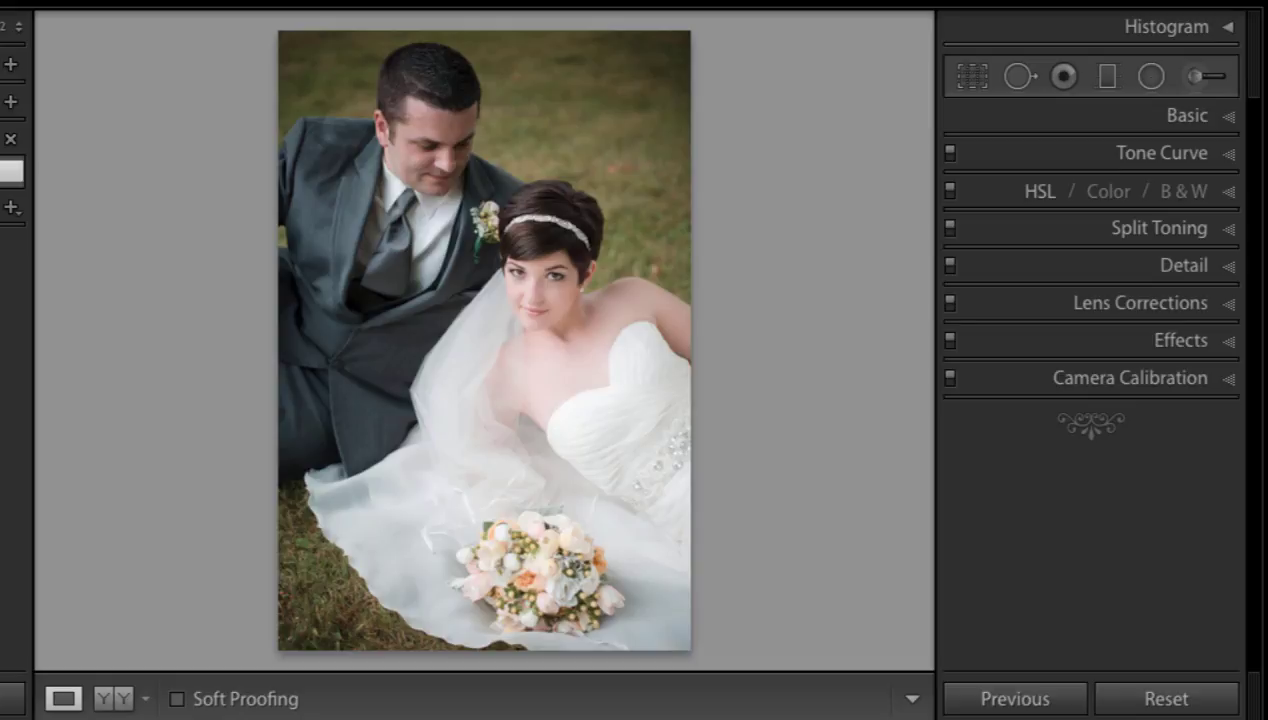
Crop the family group photo to 4 x 5 / 8 x 10, shifting the five people to centre
key(Right)
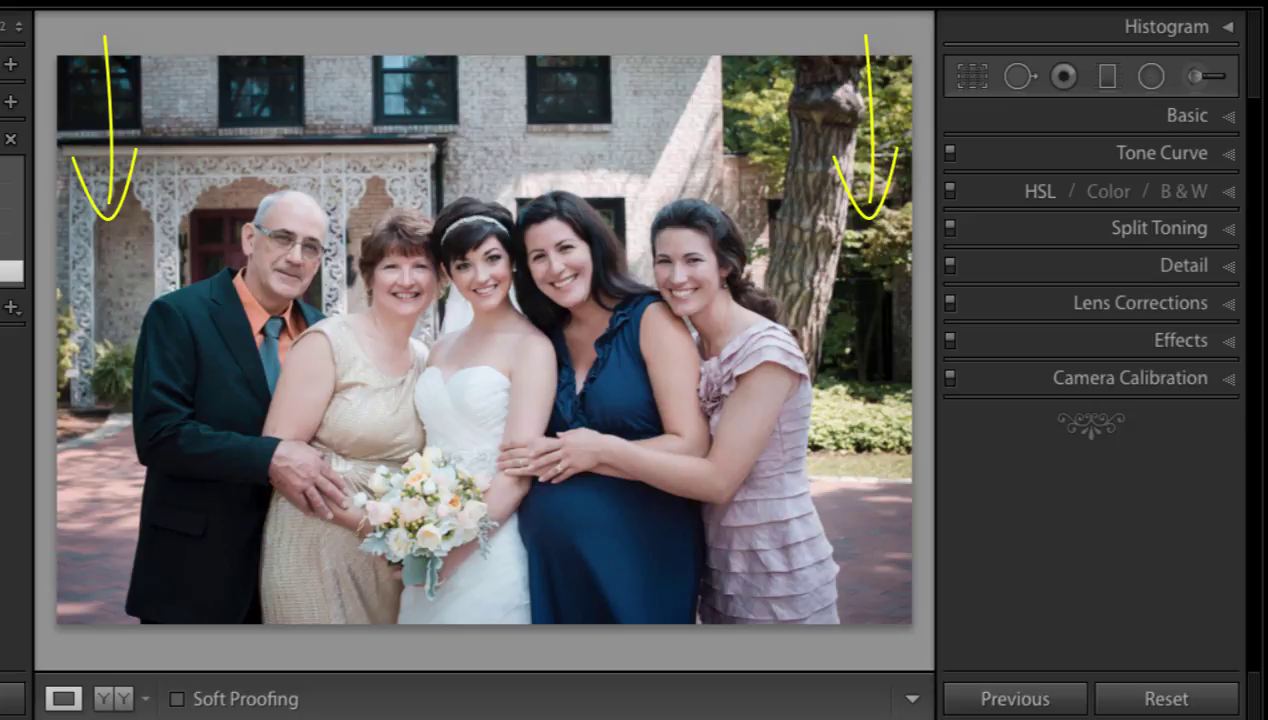
key(r)
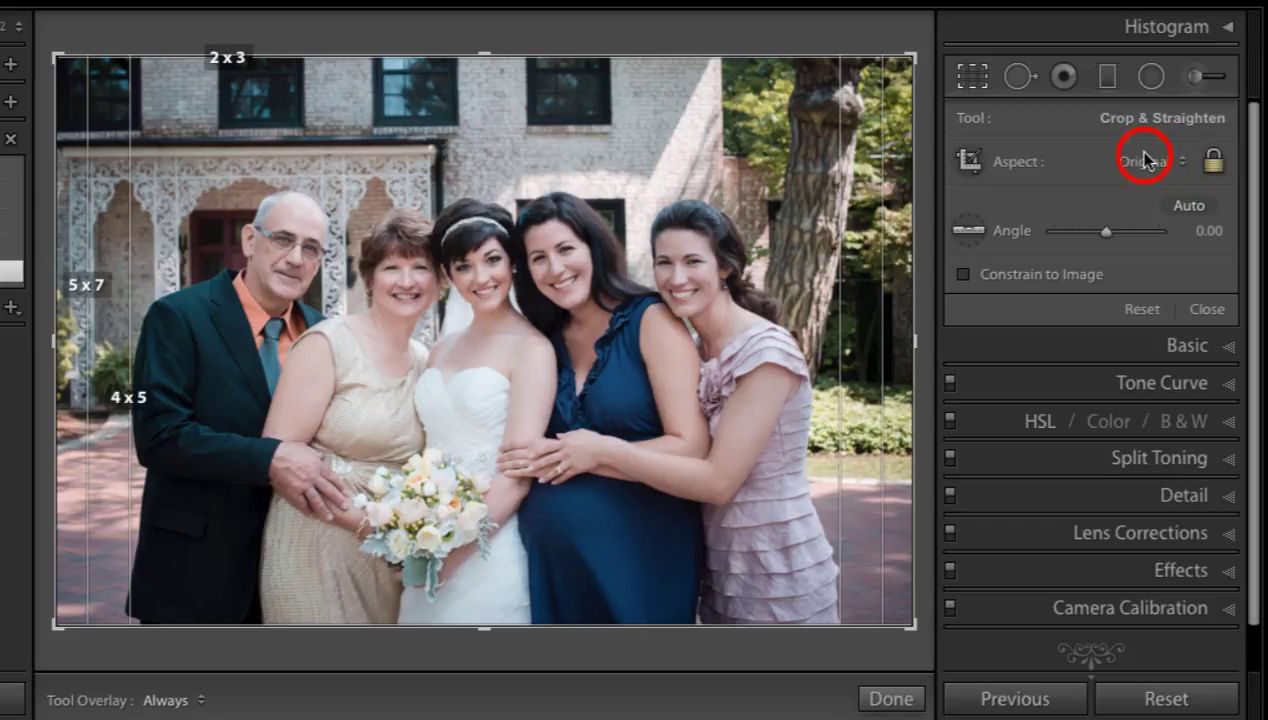
click(1145, 160)
click(1123, 228)
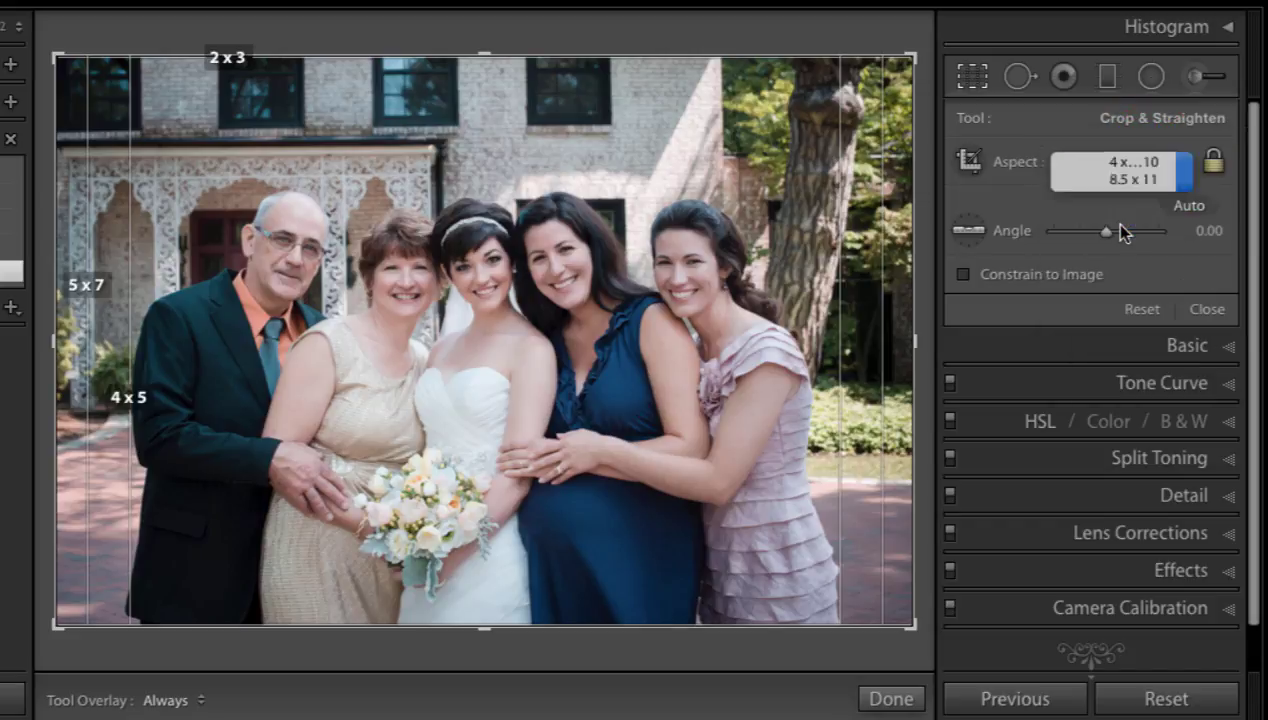
drag(617, 283, 628, 283)
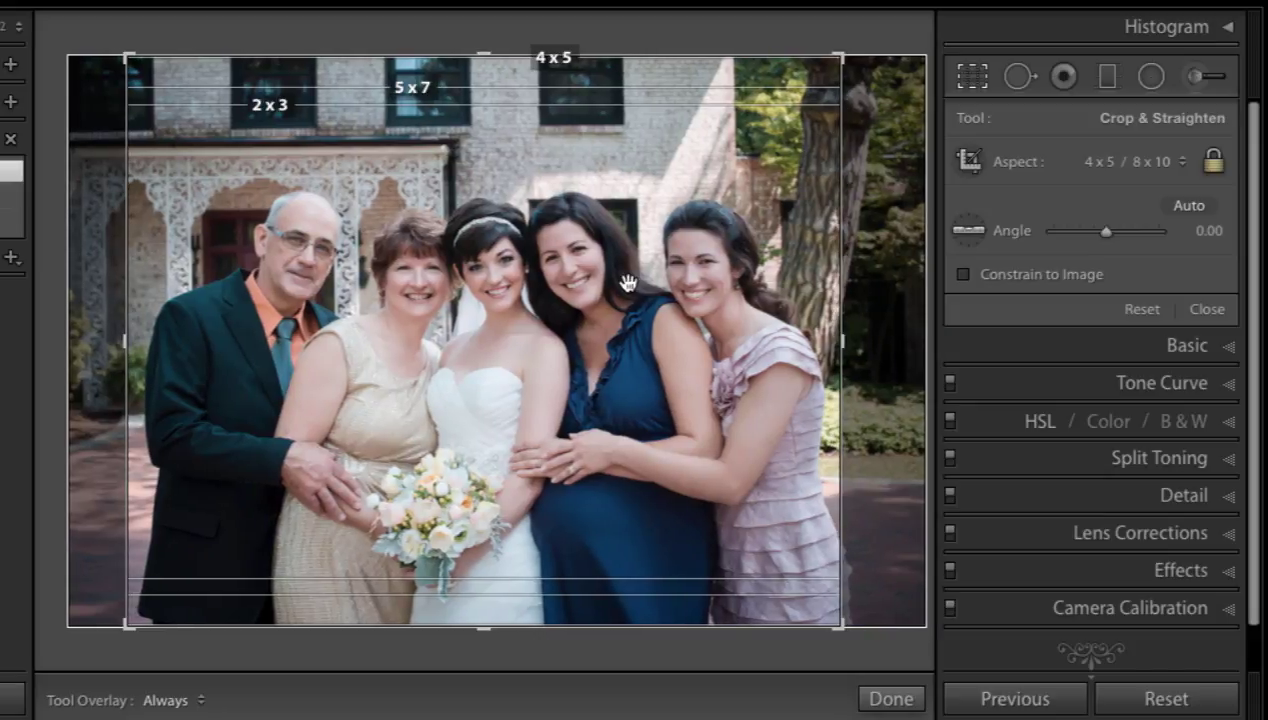
key(Return)
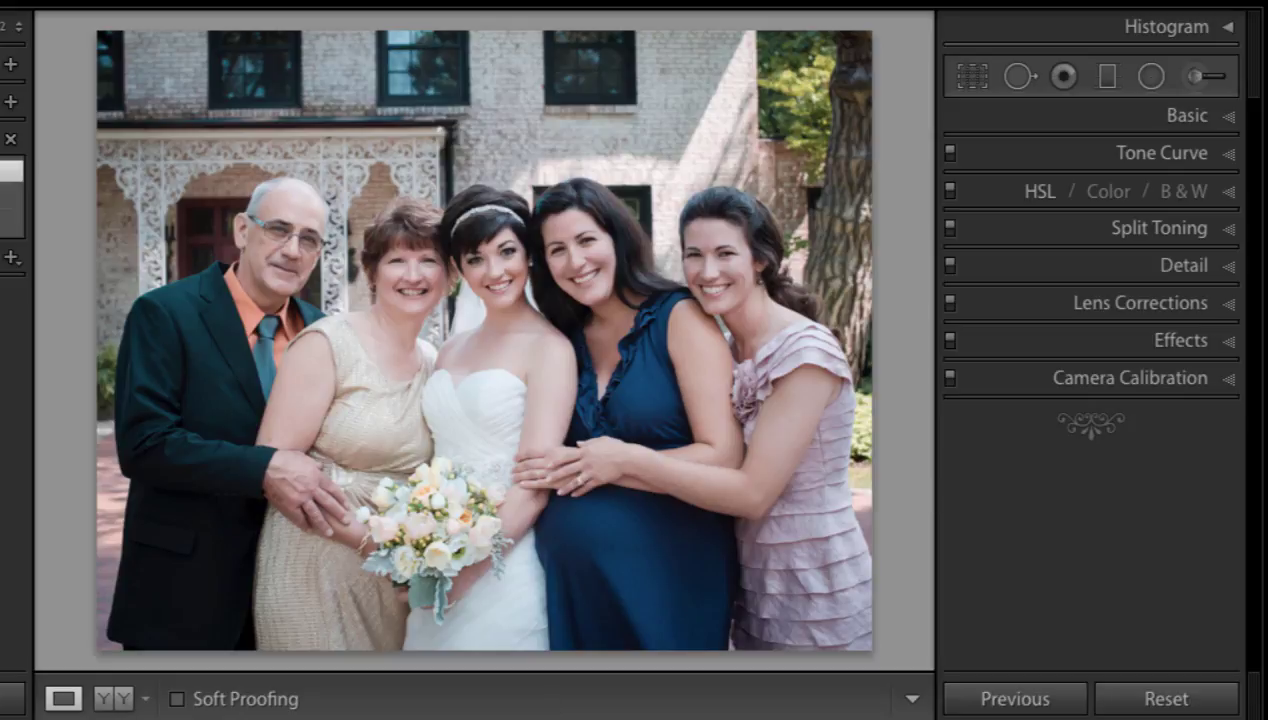
key(Right)
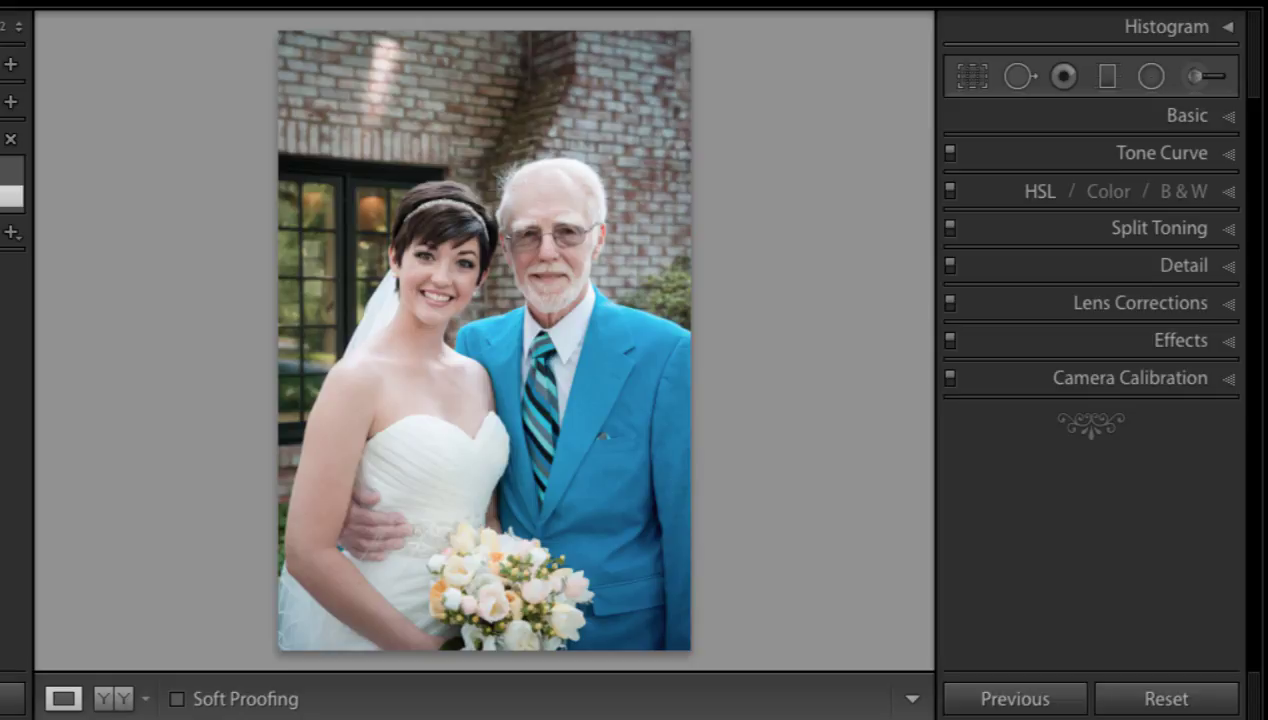
key(r)
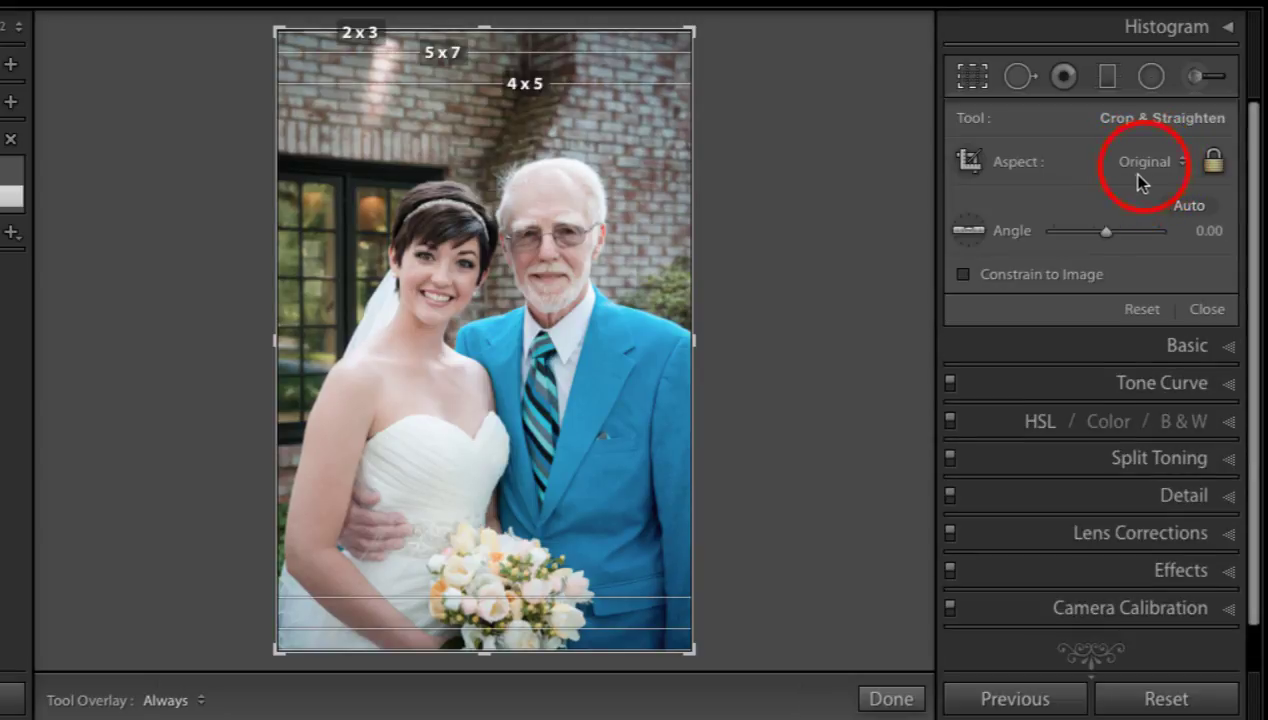
click(1138, 178)
click(1163, 235)
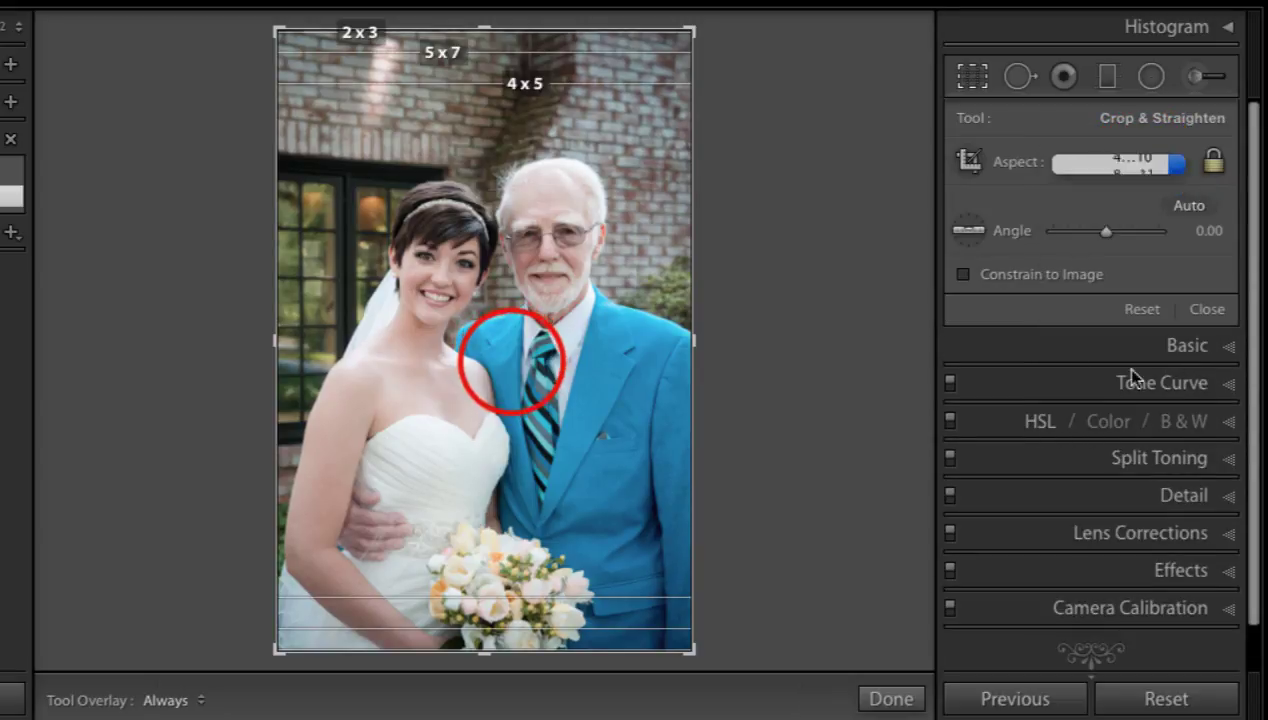
drag(510, 359, 516, 333)
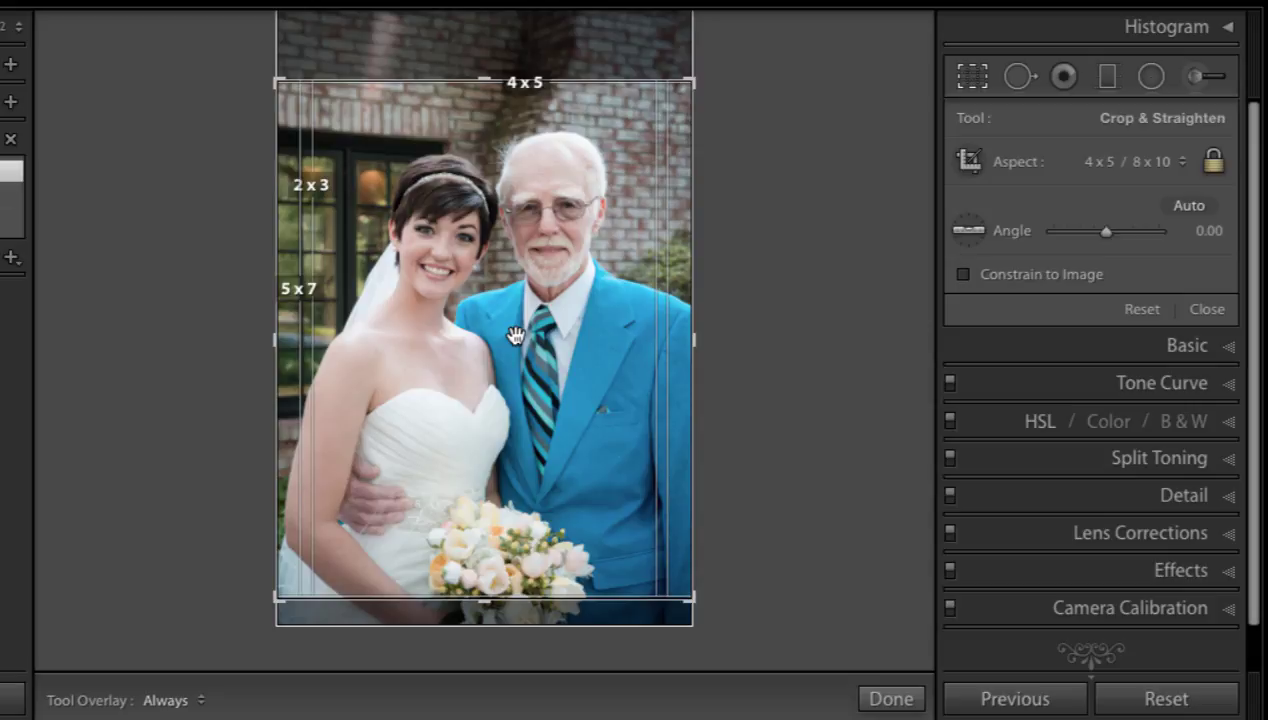
key(Return)
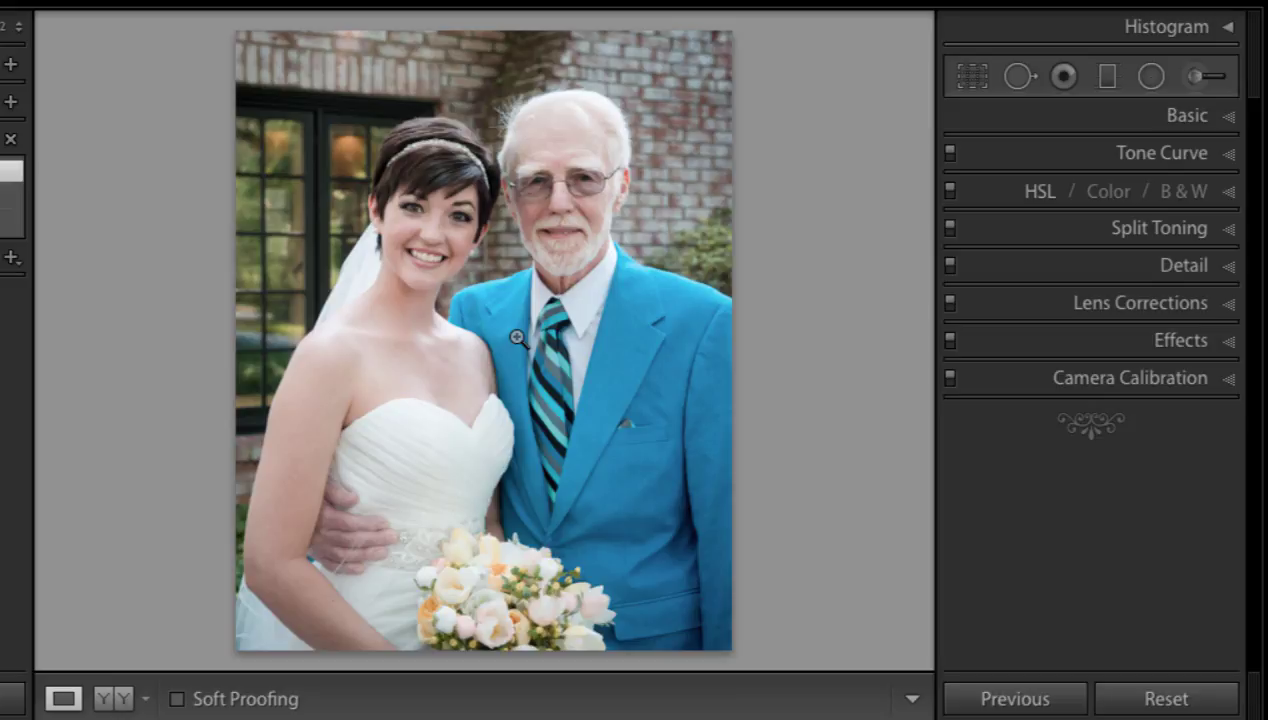
key(ctrl+z)
key(ctrl+z)
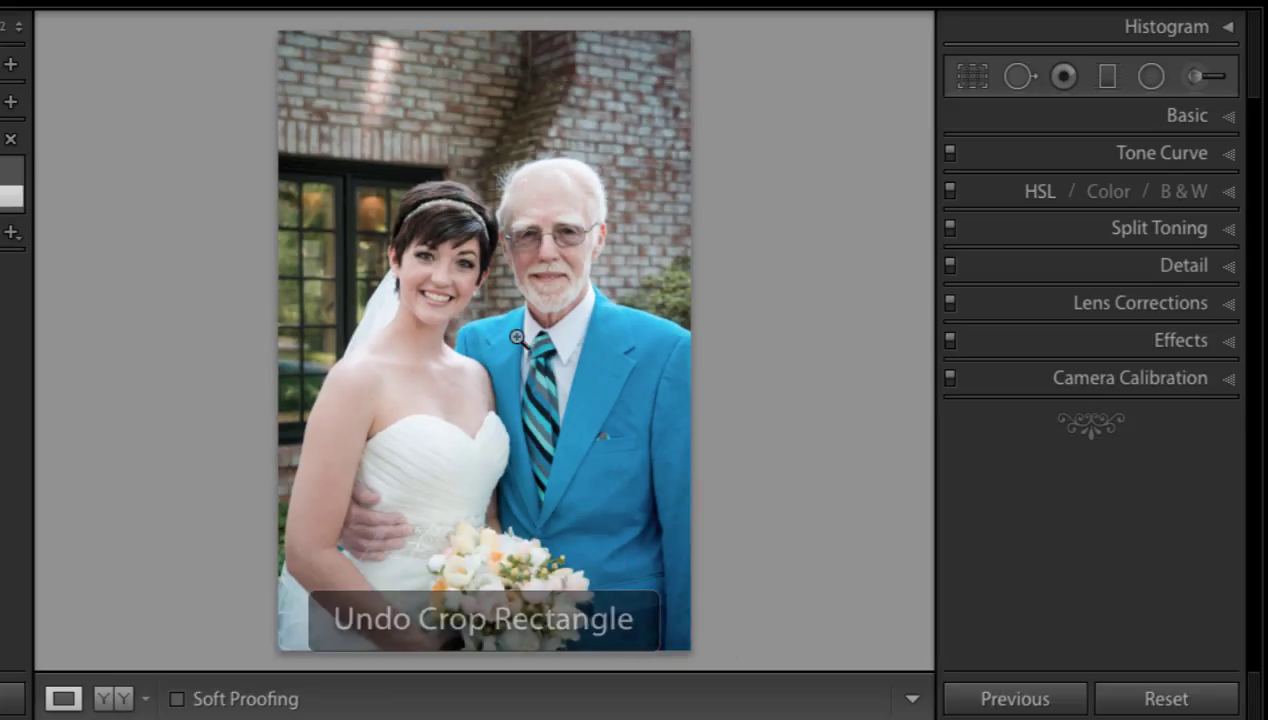